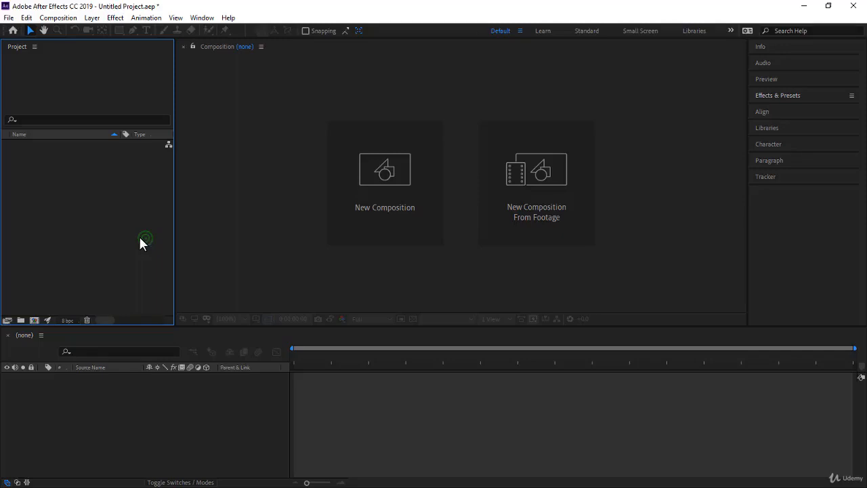
Import the River - 14205 video from the (Footage) folder into the project as footage
right_click(79, 190)
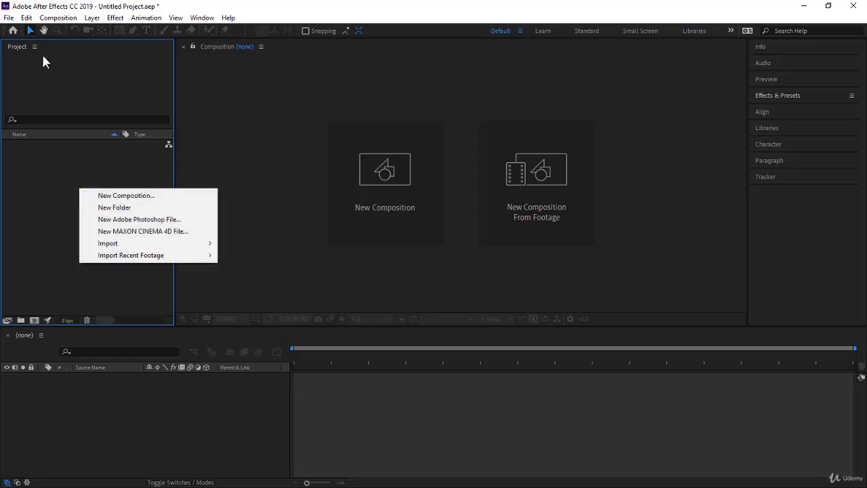
mouse_move(116, 243)
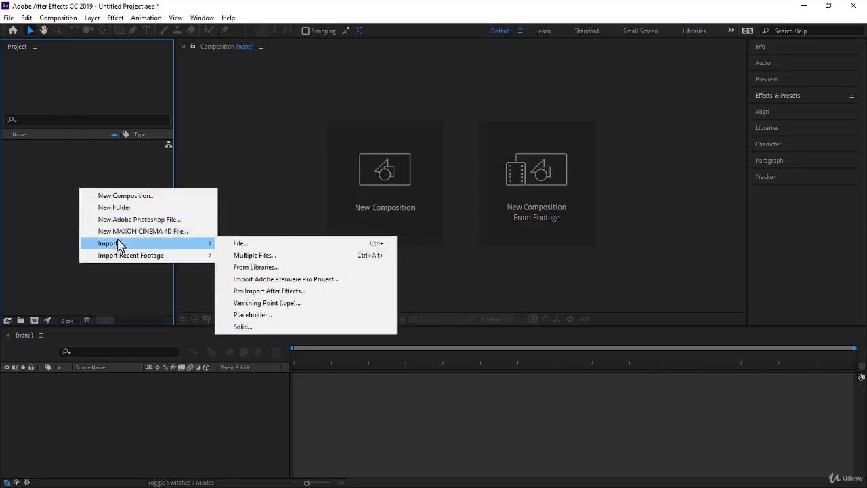
left_click(239, 244)
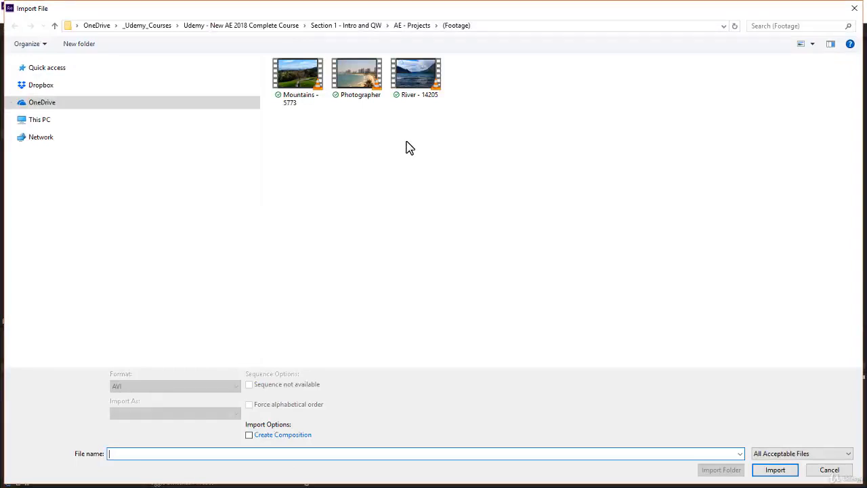
left_click(421, 87)
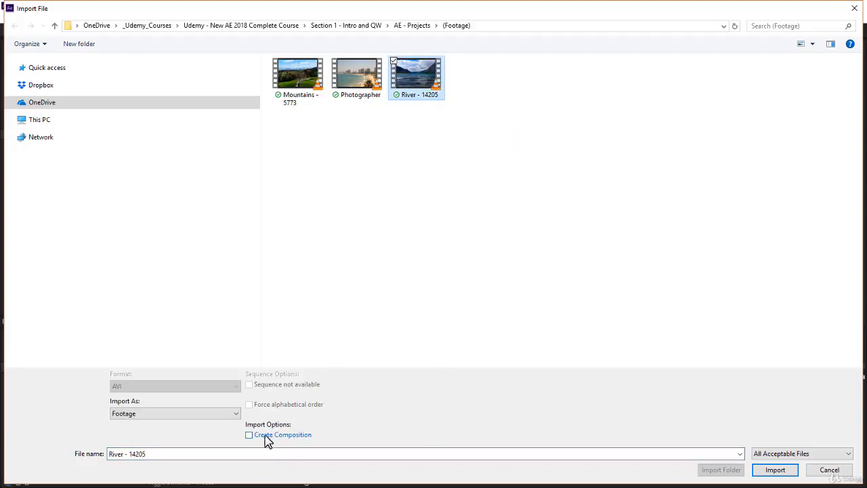
left_click(786, 470)
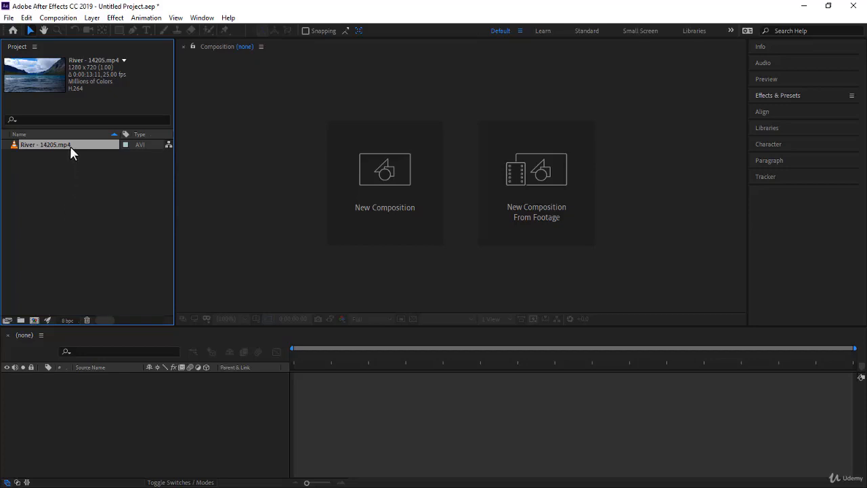
Create a composition from the River - 14205.mp4 footage and select its layer in the timeline
left_click_drag(70, 145, 174, 411)
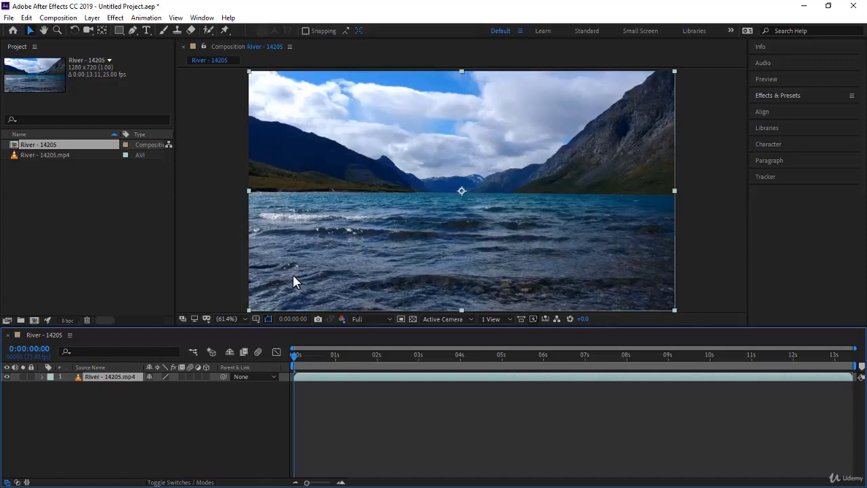
left_click(179, 400)
left_click(112, 377)
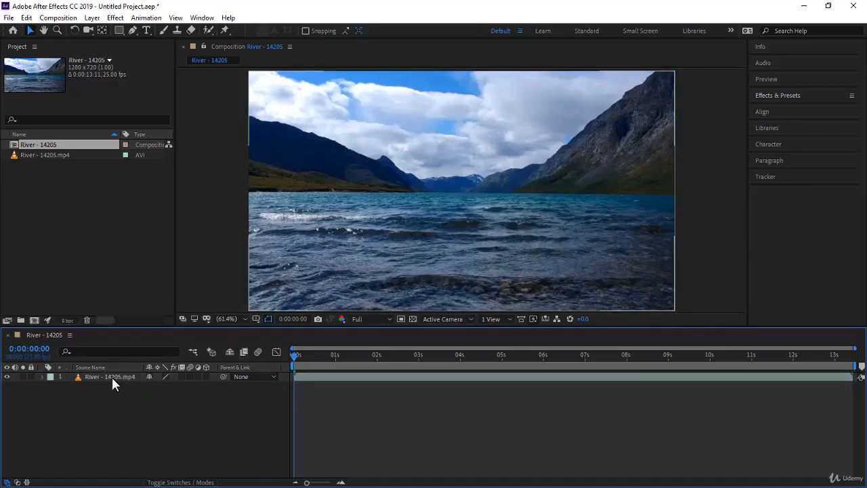
left_click(112, 376)
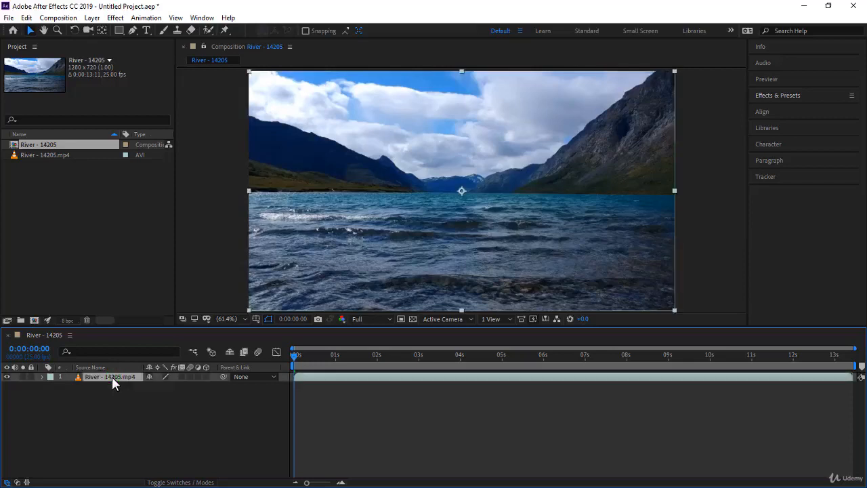
Start a mask on the river layer with the Pen tool, placing four points along the waterline from one frame edge to the other
left_click(133, 36)
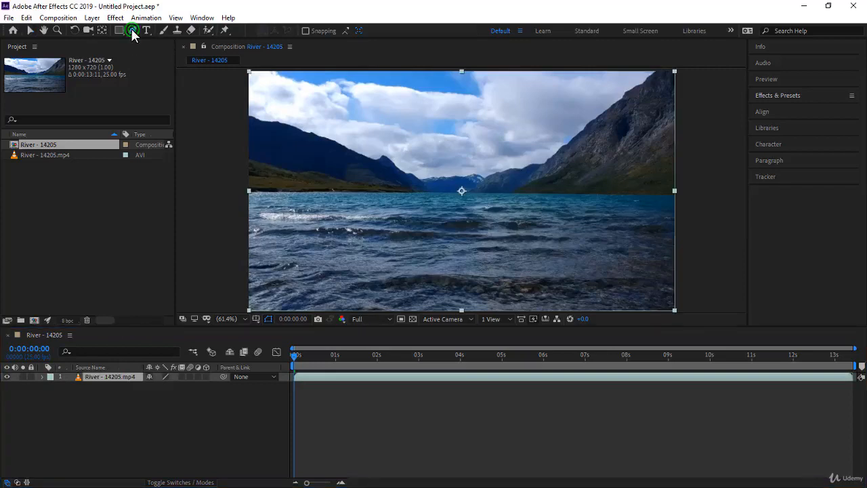
left_click(163, 35)
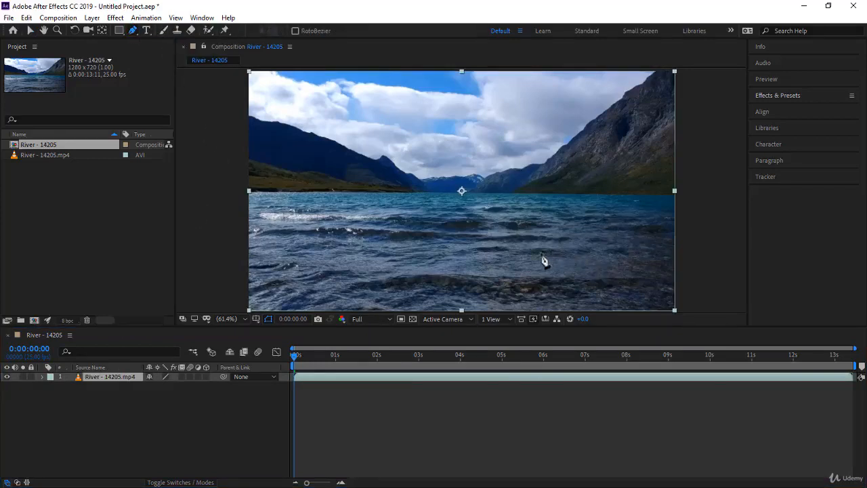
left_click(234, 194)
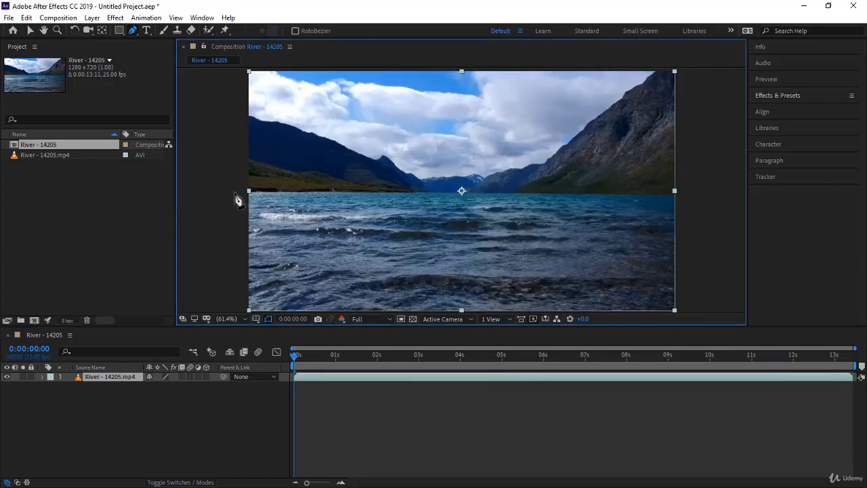
left_click(234, 193)
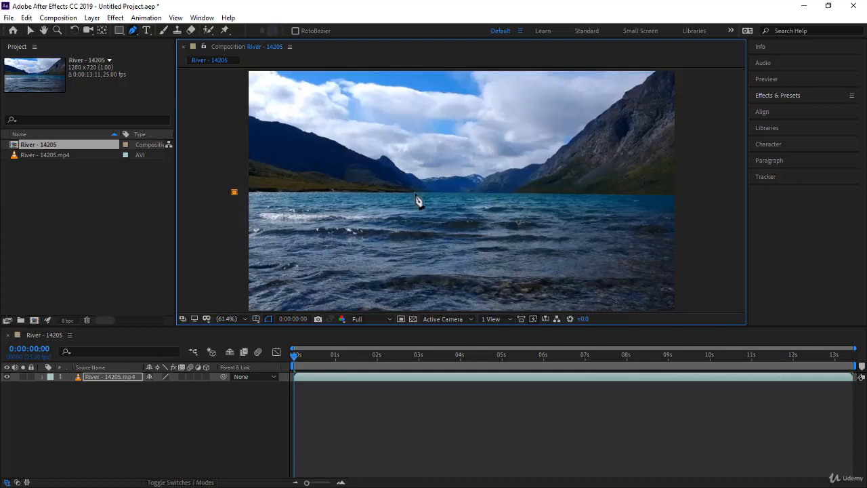
left_click(415, 193)
left_click(514, 193)
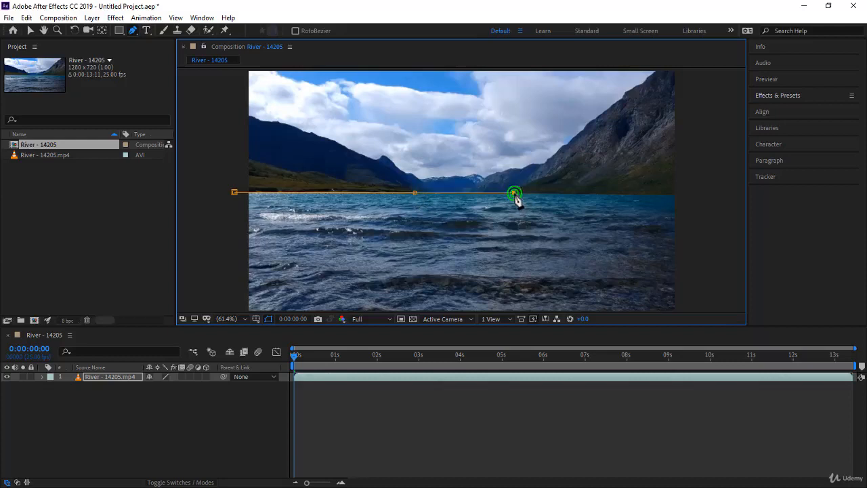
left_click(678, 194)
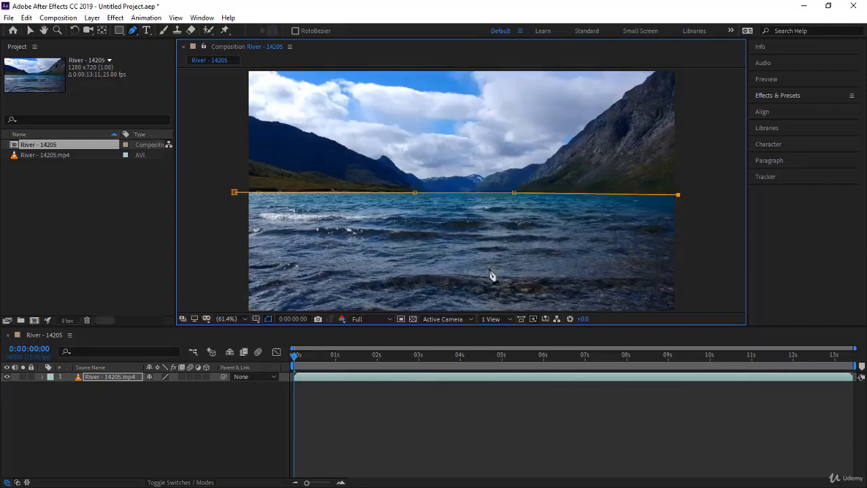
Continue the mask path around the two lower corners outside the frame and close it at its first point, enclosing only the water
key("h")
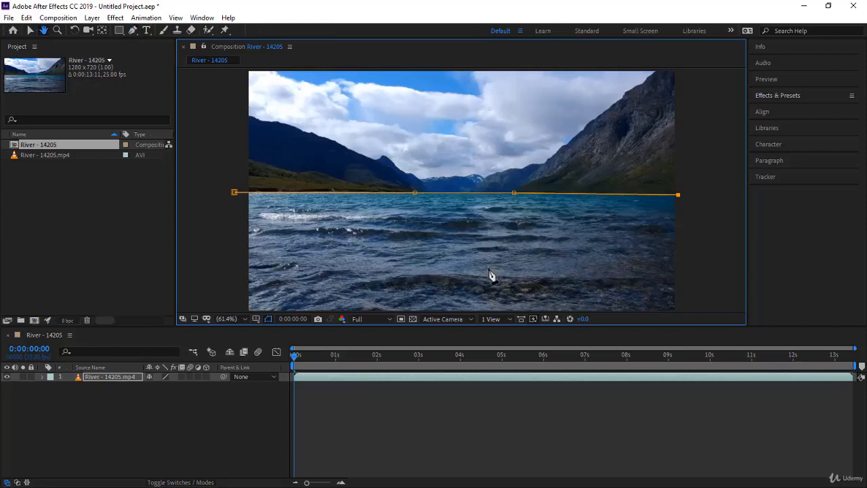
left_click_drag(490, 269, 481, 213)
key("g")
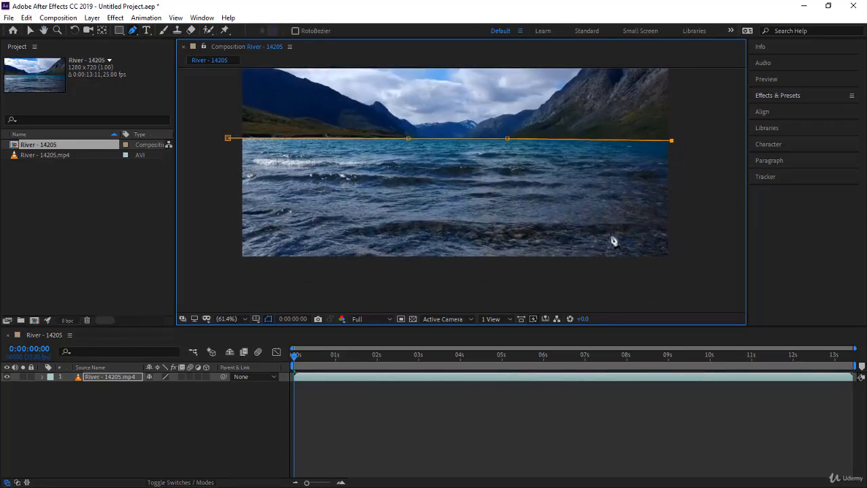
left_click(679, 271)
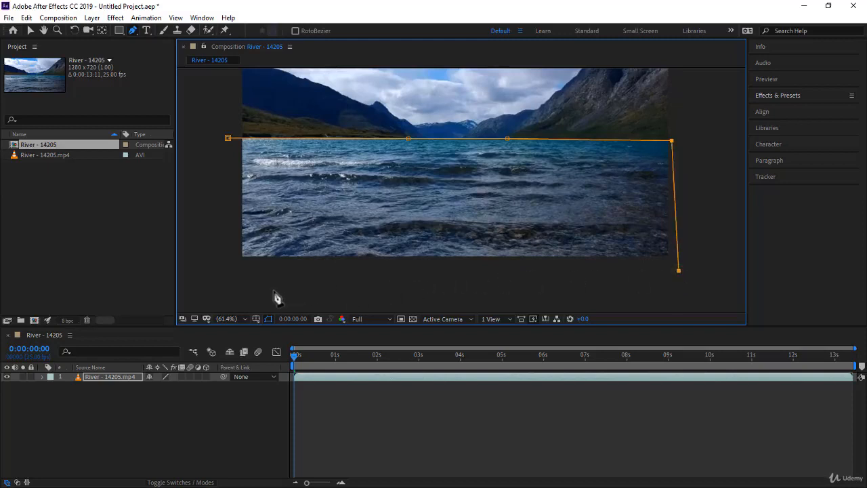
left_click(228, 278)
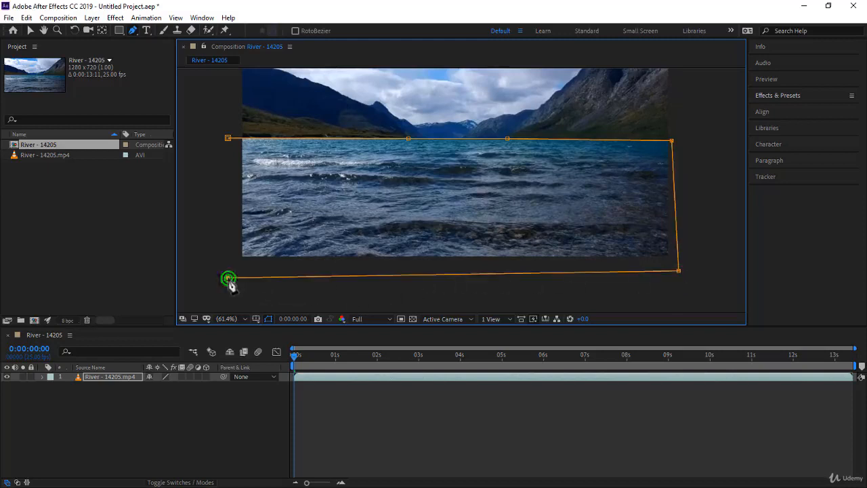
left_click(228, 139)
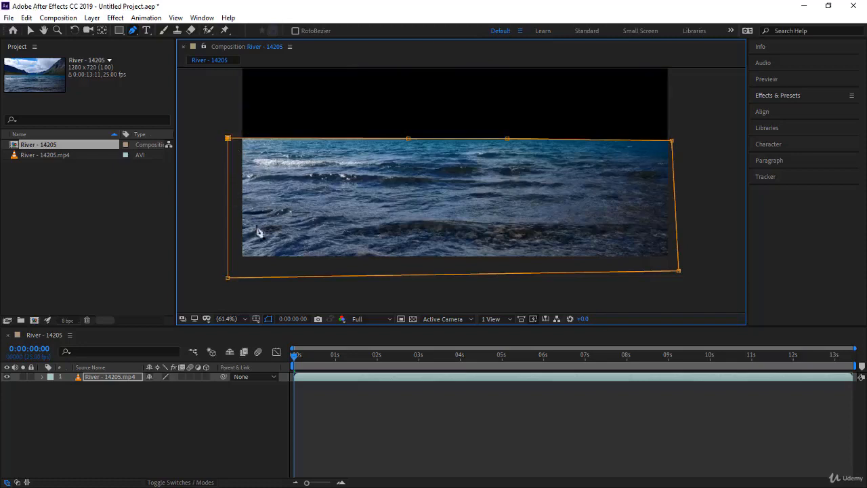
left_click(234, 323)
left_click(240, 122)
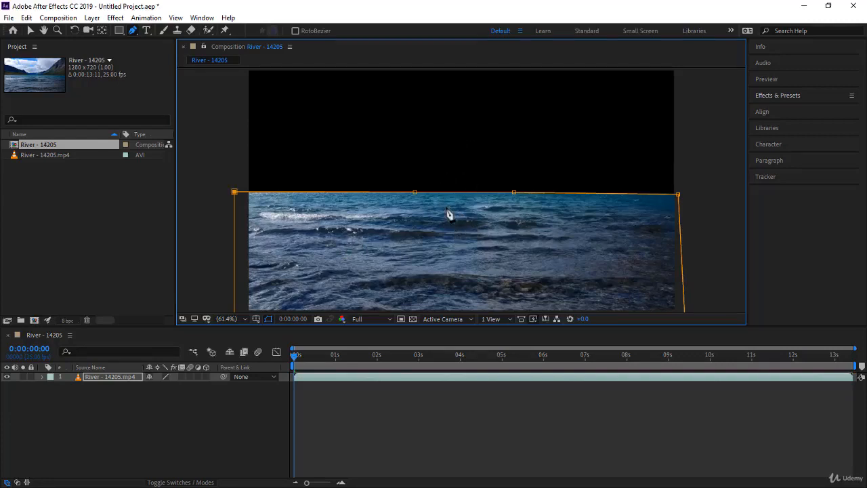
Find the Tritone color correction effect by searching for "Triton" and apply it to the River - 14205.mp4 layer
left_click(774, 98)
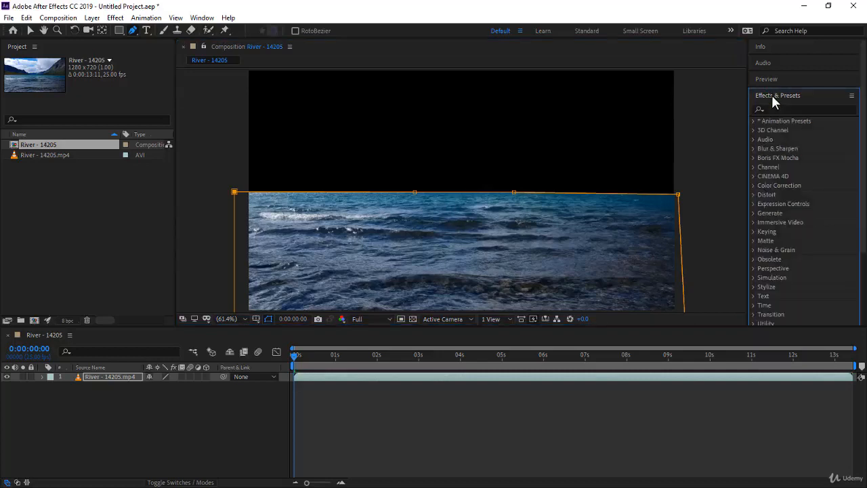
left_click(202, 19)
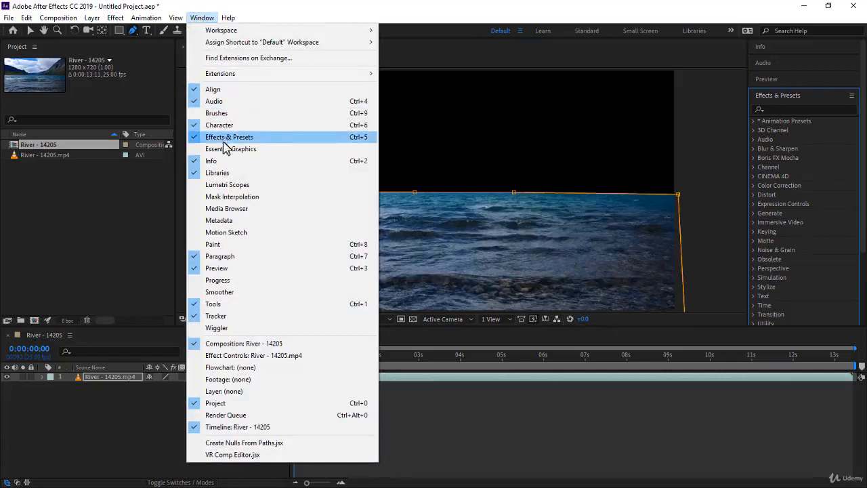
left_click(720, 54)
left_click(765, 109)
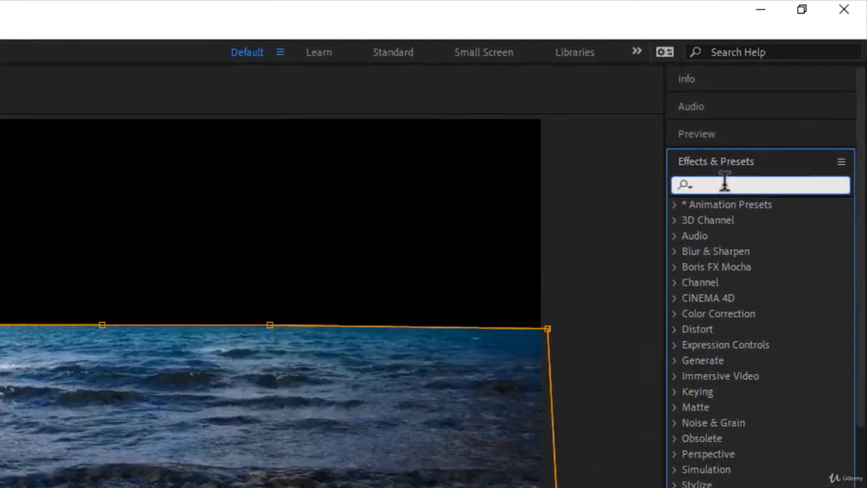
type("Tr")
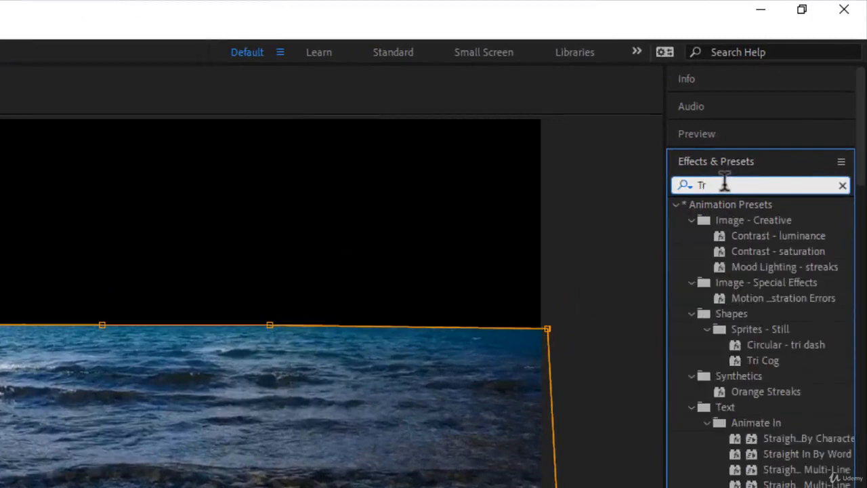
type("iton")
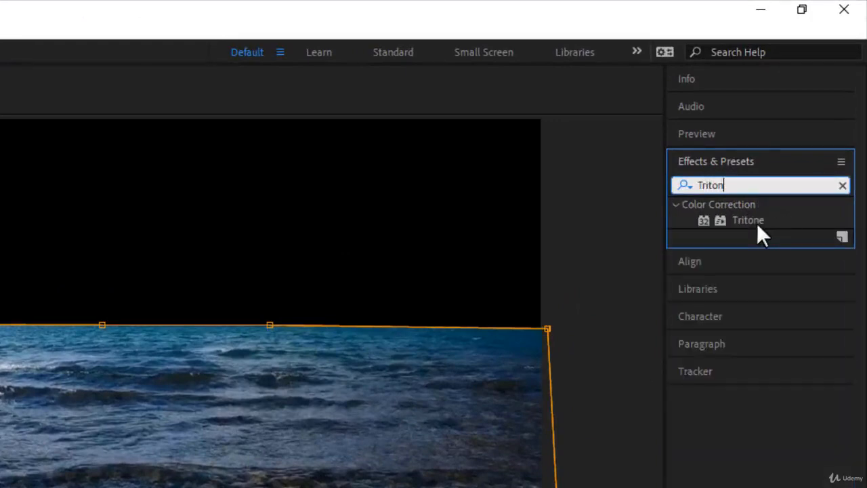
left_click(757, 223)
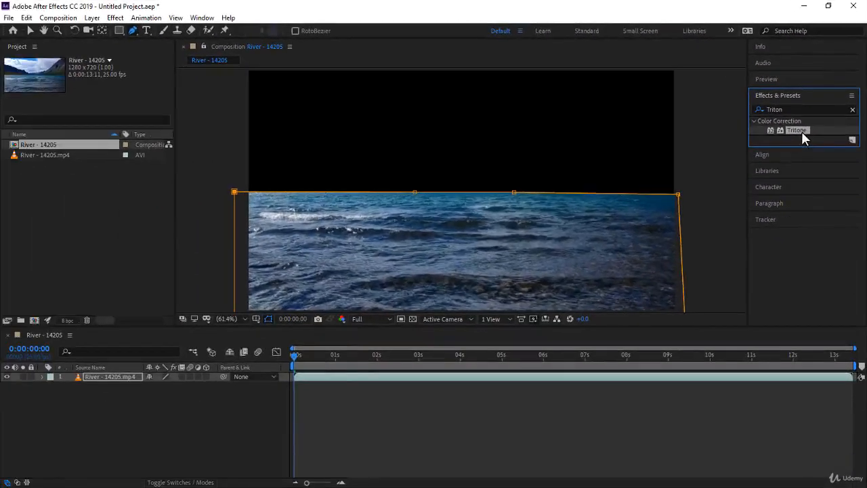
left_click_drag(802, 131, 115, 386)
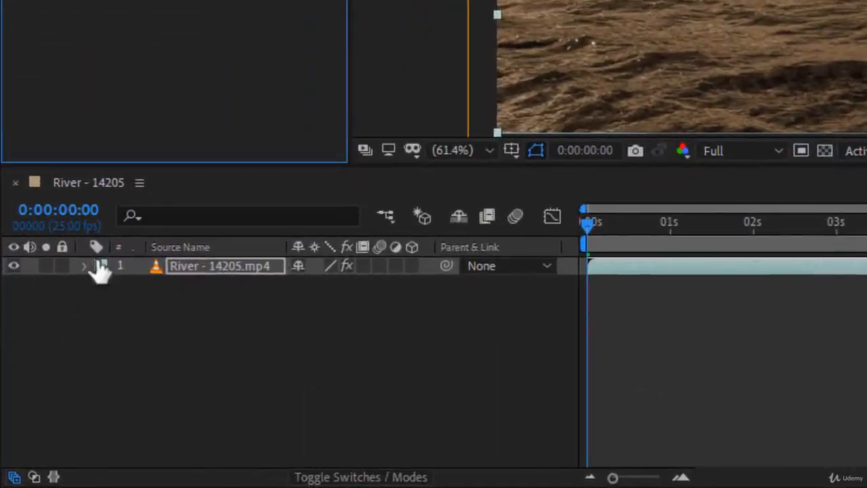
Add a mask reference to Mask 1 in the Tritone effect's Compositing Options so that it affects only the water
left_click(84, 268)
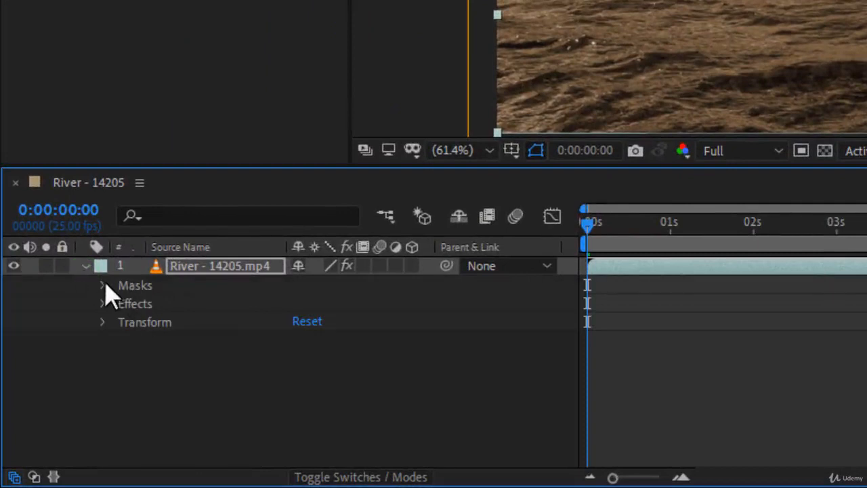
left_click(102, 286)
left_click(180, 303)
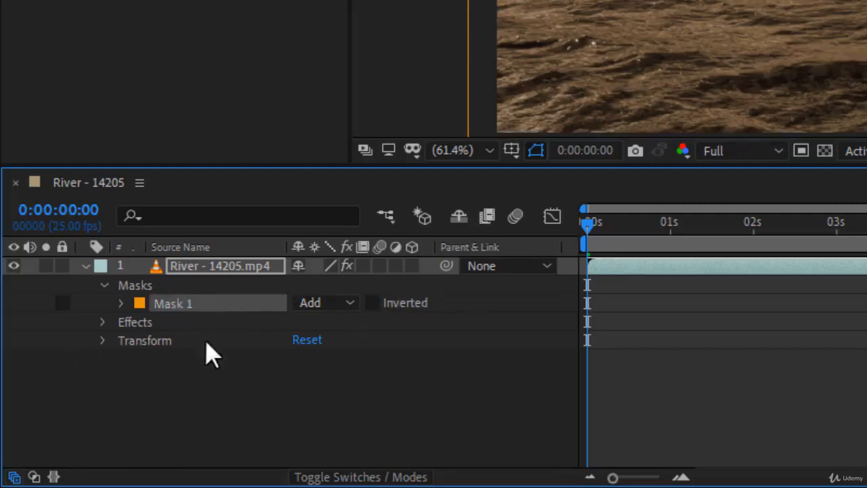
left_click(103, 324)
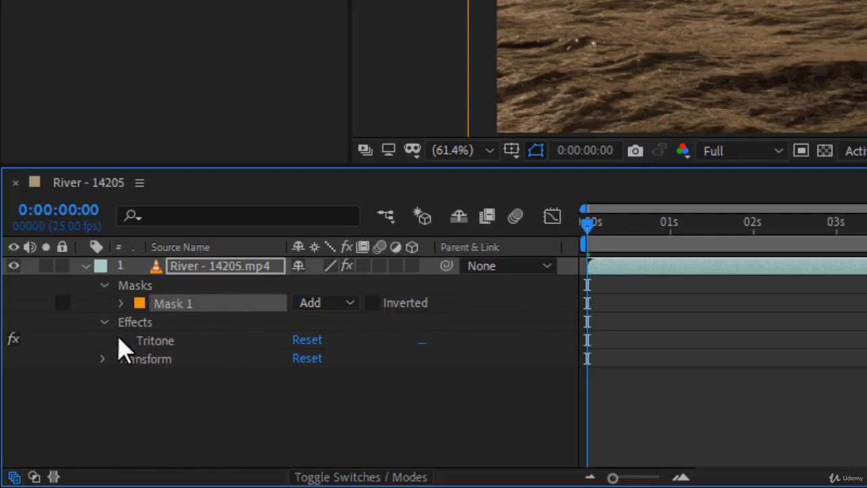
left_click(122, 341)
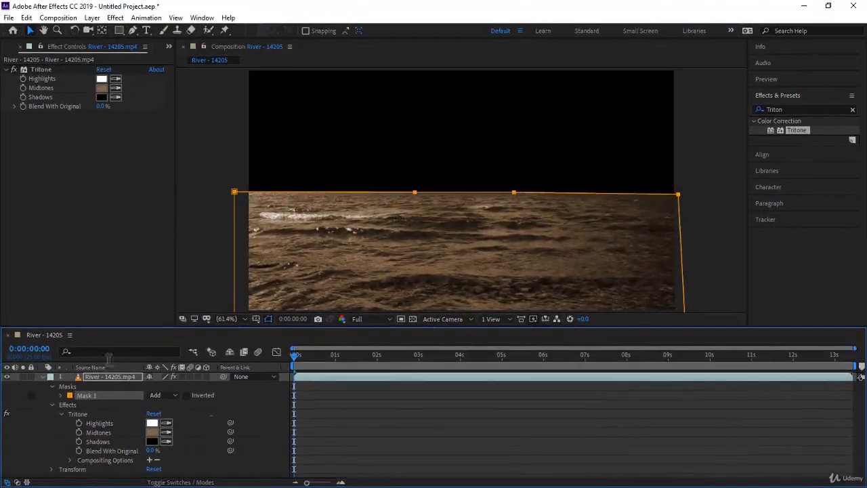
left_click(151, 461)
scroll(179, 444, "down", 1)
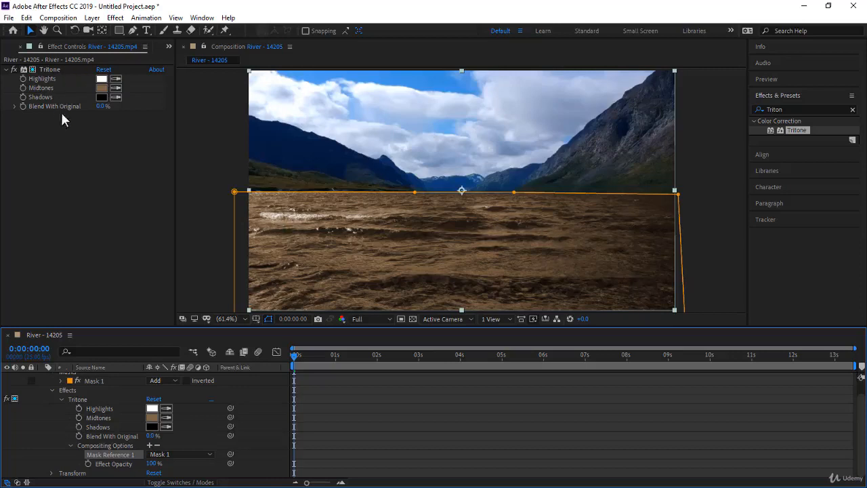
Set the Tritone effect's Midtones color to the turquoise blue 0291AB
left_click(101, 88)
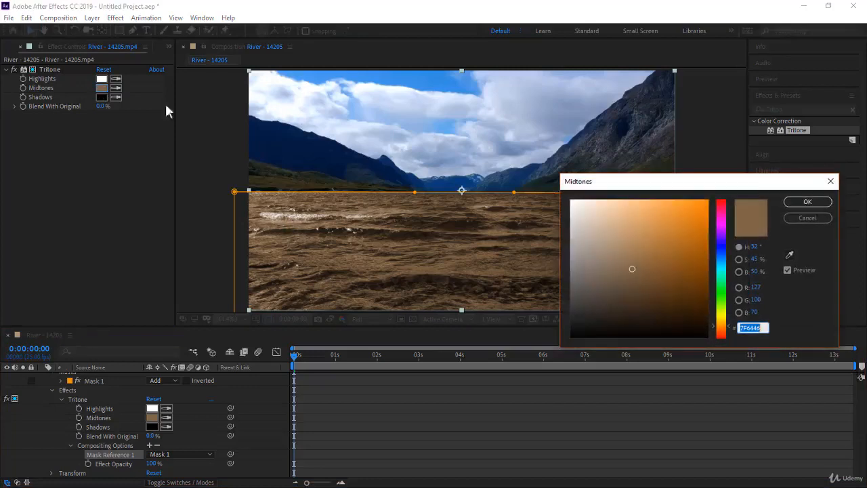
left_click_drag(652, 184, 566, 207)
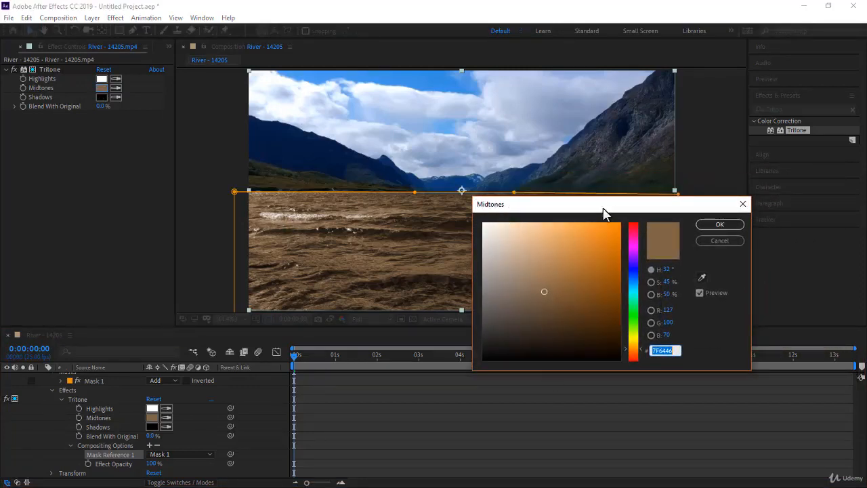
left_click_drag(604, 213, 649, 252)
left_click(622, 340)
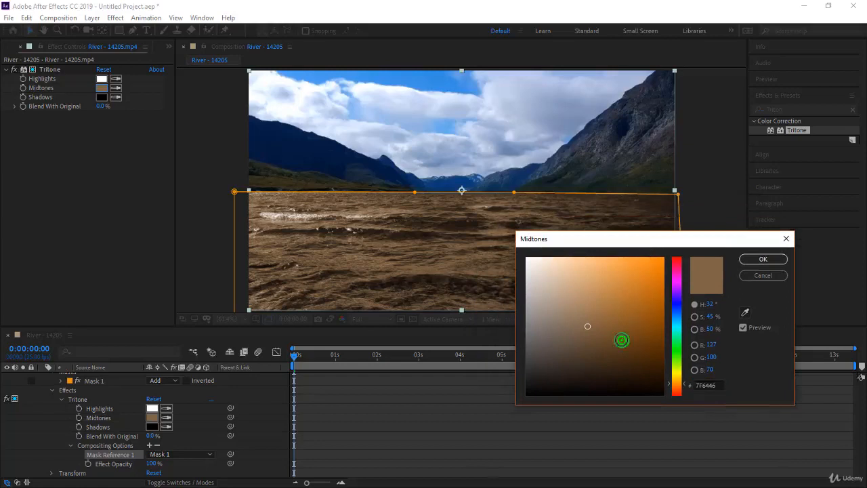
mouse_move(622, 340)
left_mouse_down()
mouse_move(618, 297)
mouse_move(549, 271)
mouse_move(589, 345)
mouse_move(614, 349)
mouse_move(659, 291)
mouse_move(664, 324)
mouse_move(662, 302)
left_mouse_up()
left_click(678, 329)
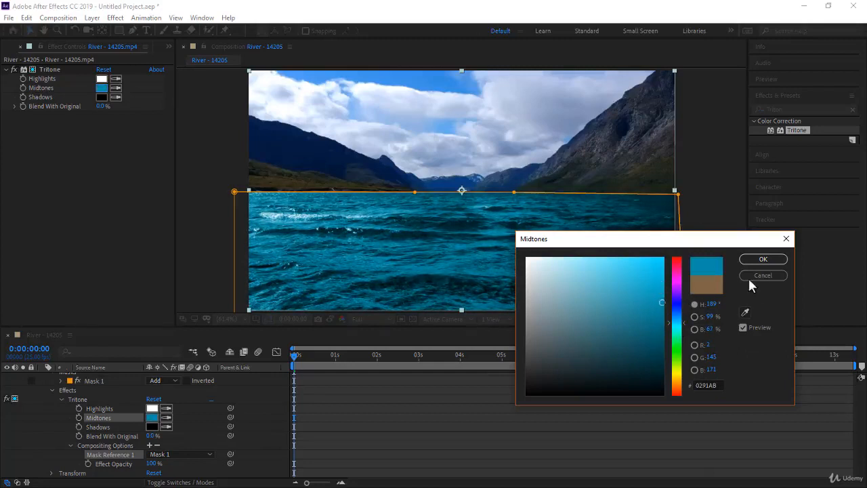
left_click(763, 260)
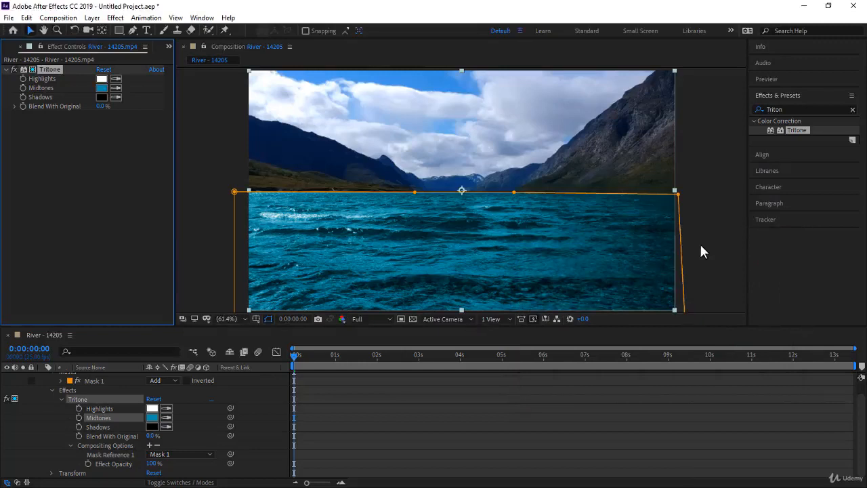
Deselect the layer and play a preview of the composition to check the recolored water
left_click(700, 242)
left_click(329, 396)
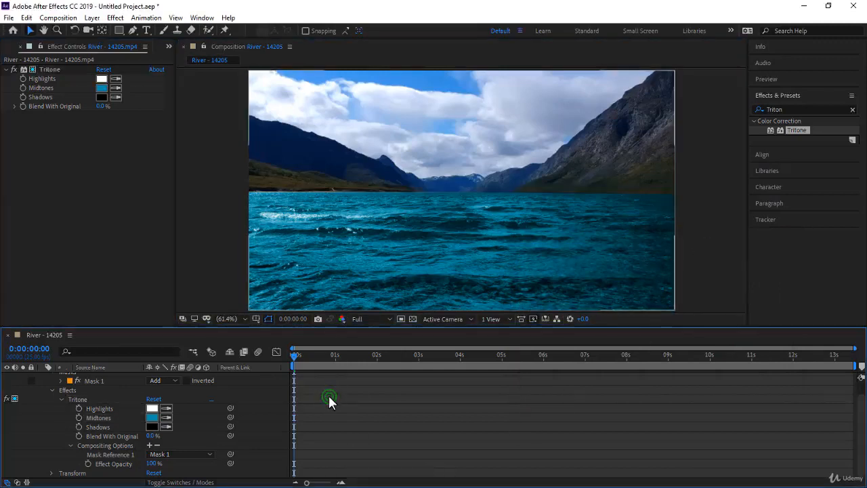
key("space")
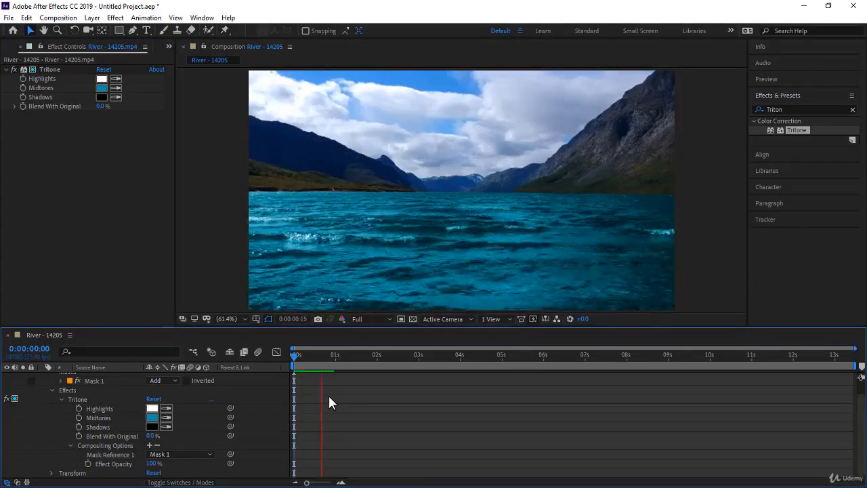